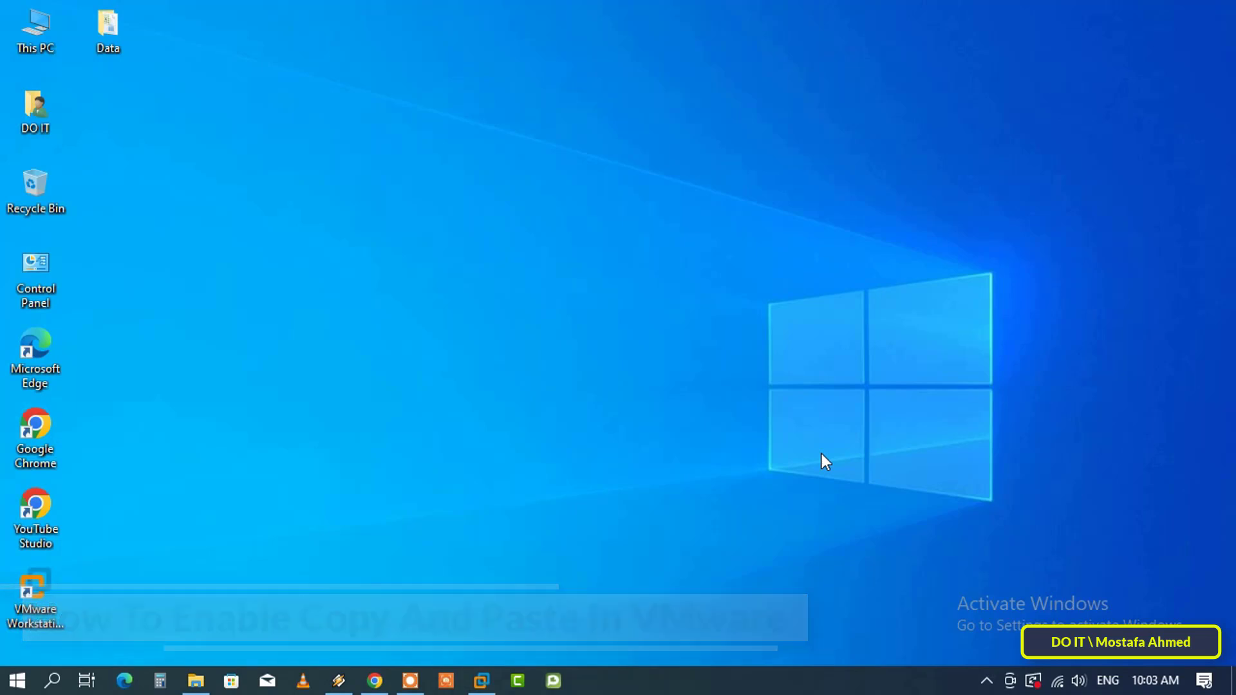
- Copy the host's Data folder and confirm Paste is greyed out on the Windows 10 guest desktop
right_click(114, 46)
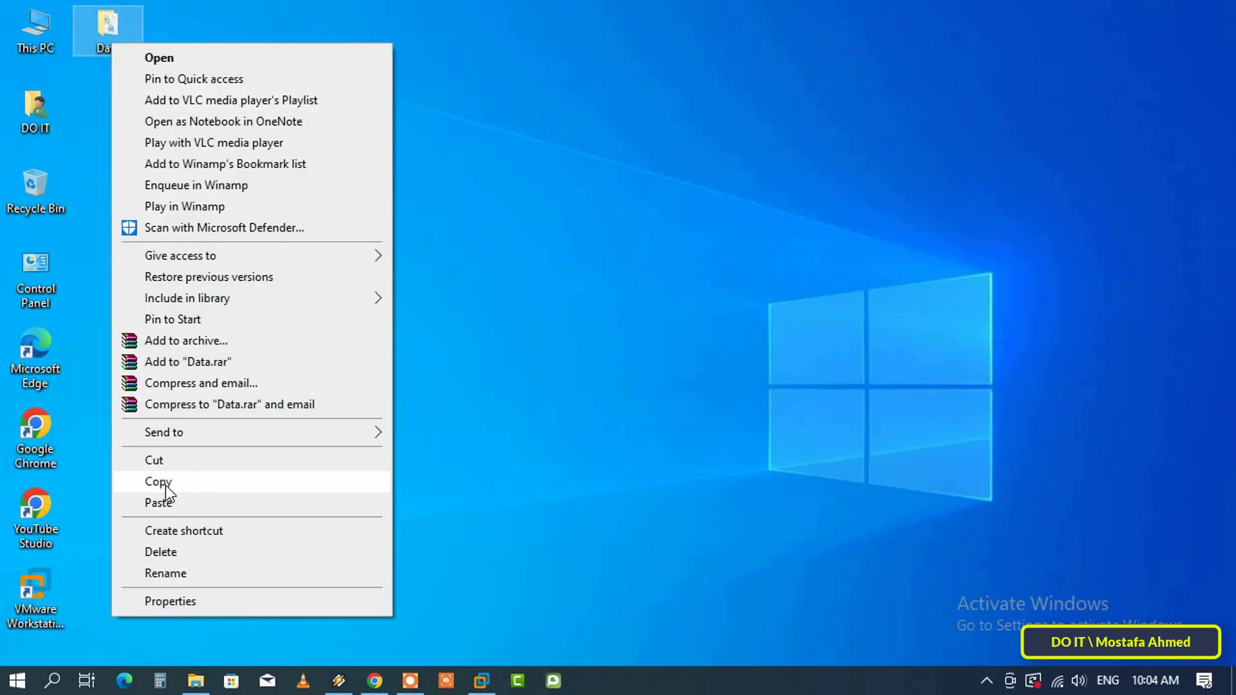
click(165, 486)
click(483, 682)
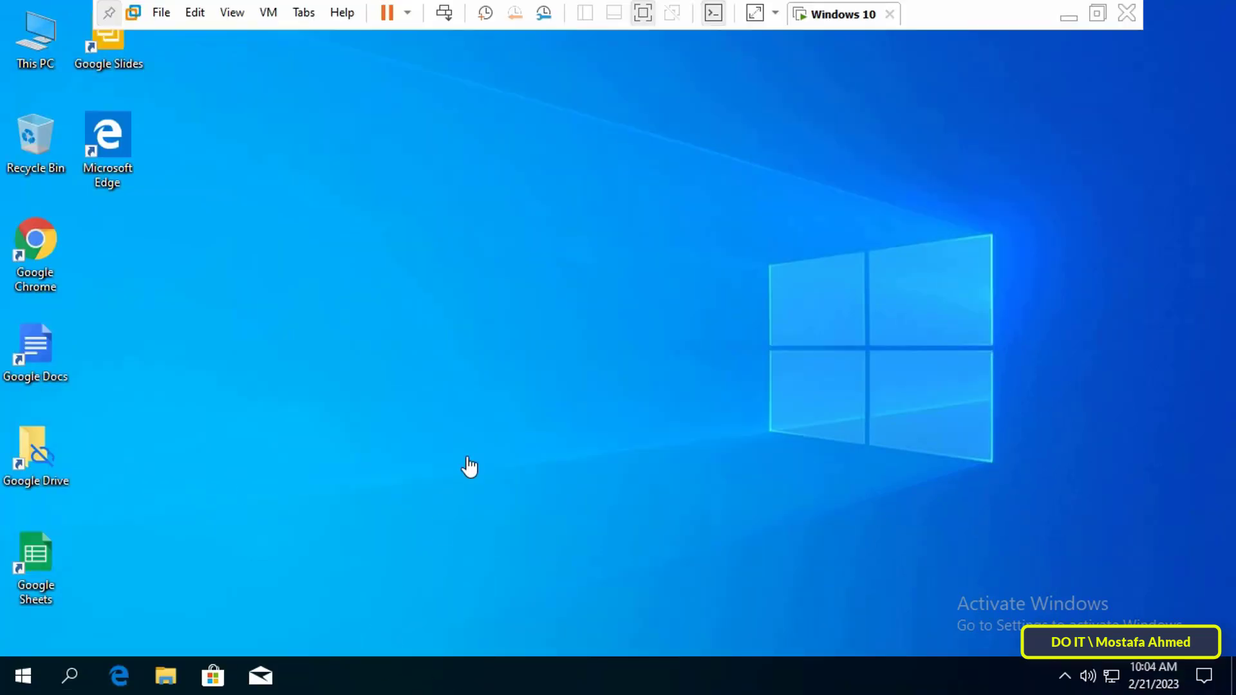
right_click(595, 168)
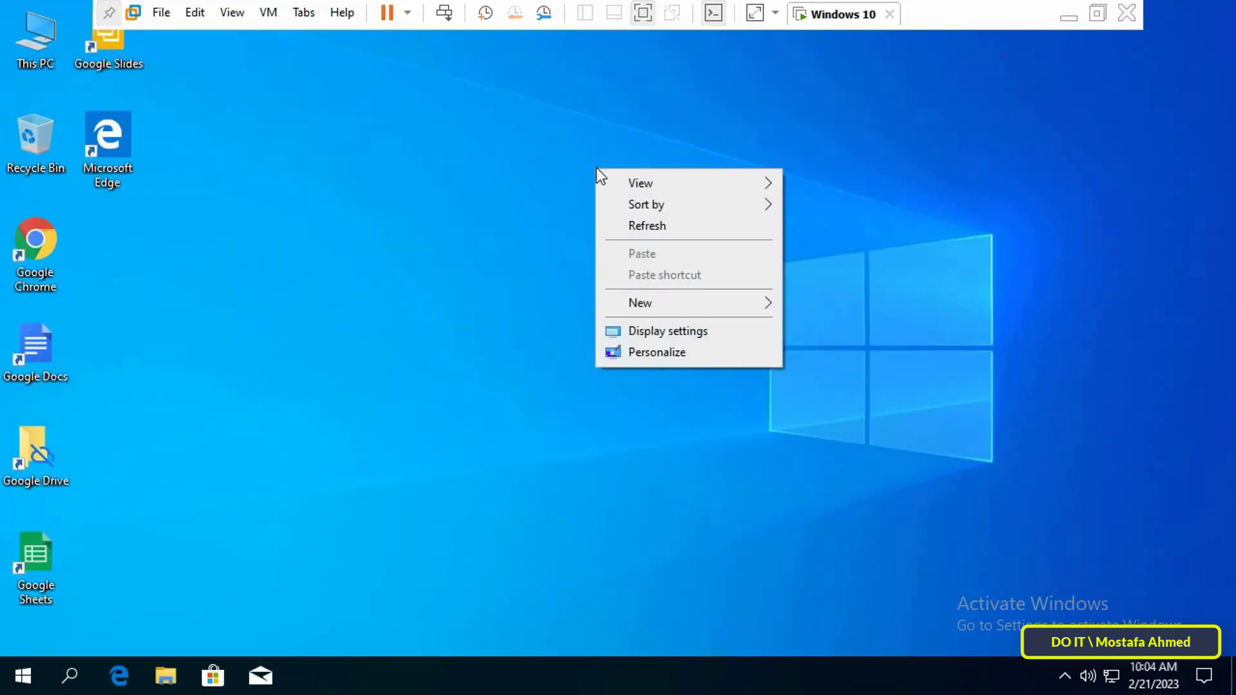
click(540, 252)
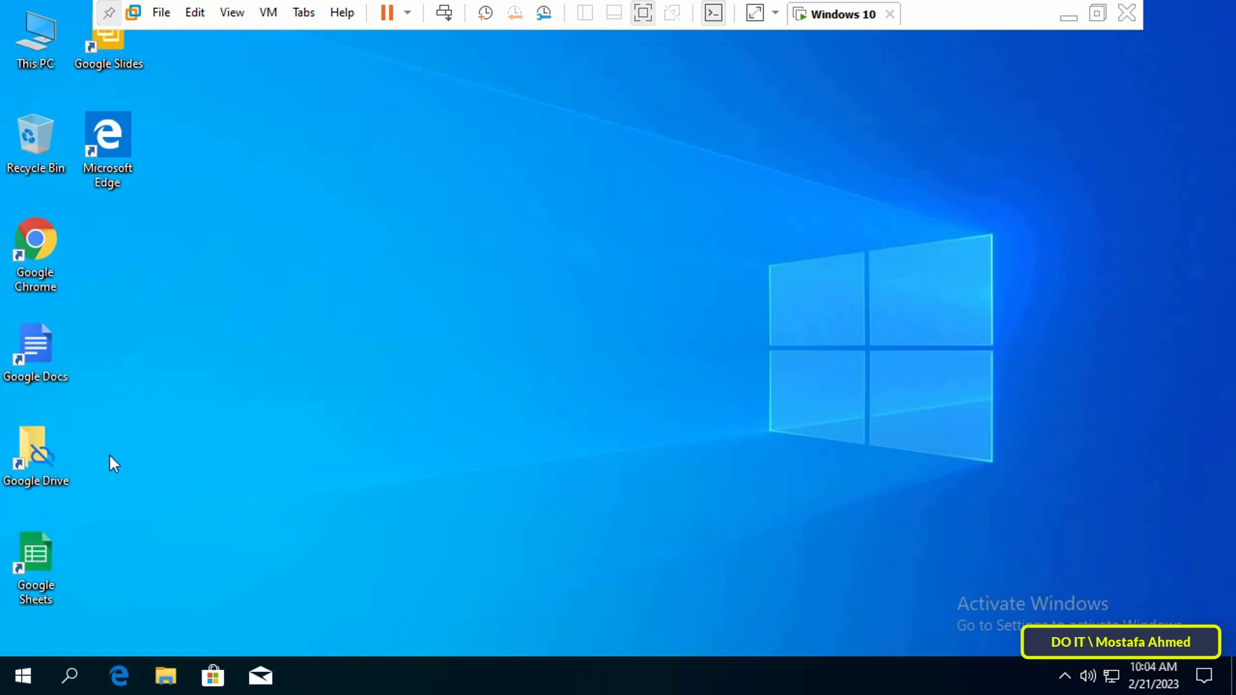
- Shut down the Windows 10 guest from its Start menu power options
click(23, 677)
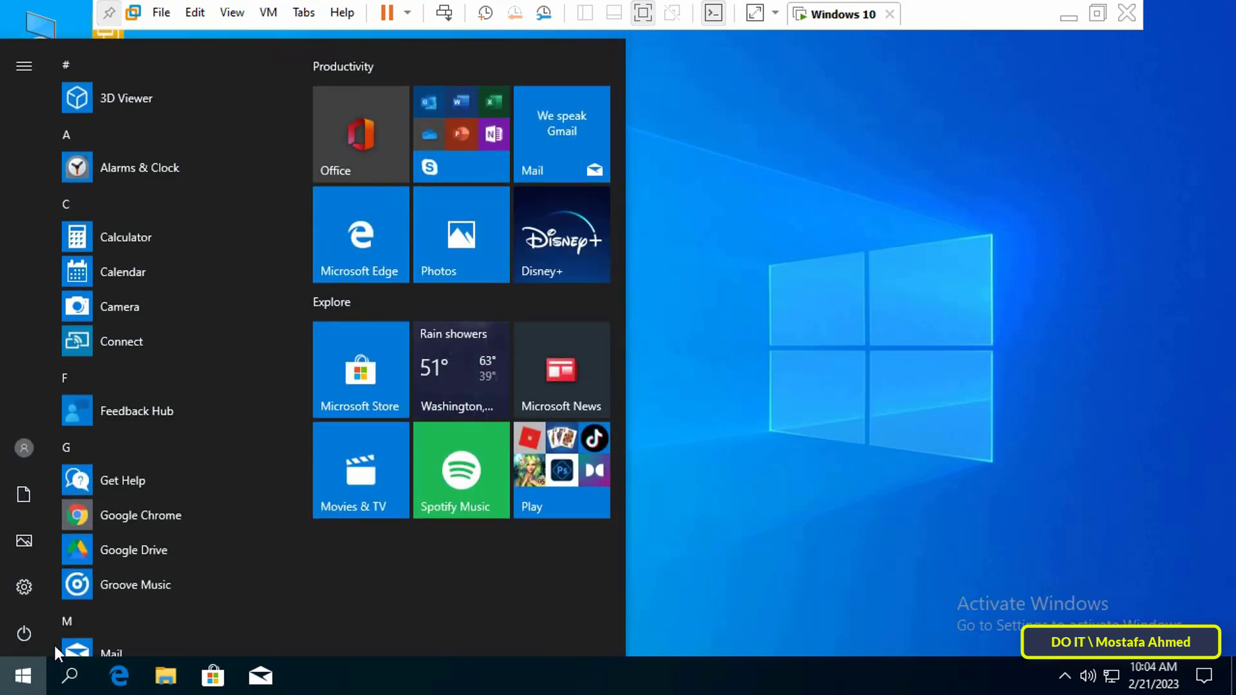
click(26, 631)
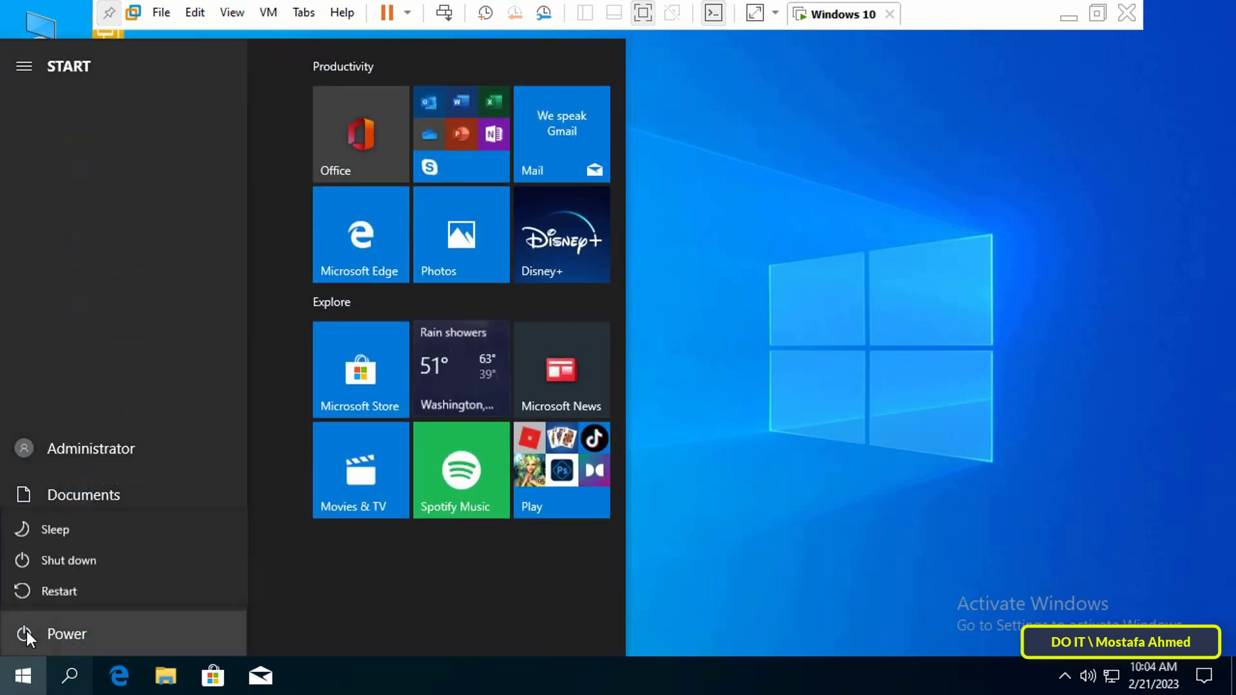
click(105, 554)
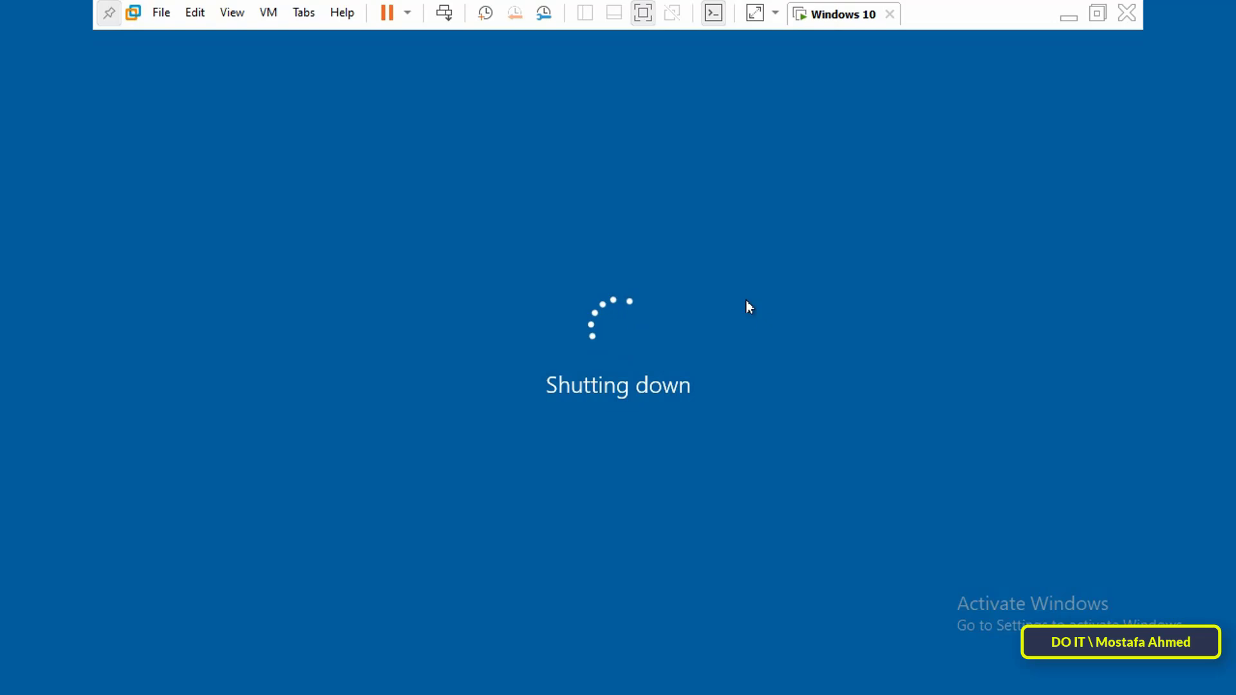
mouse_move(97, 108)
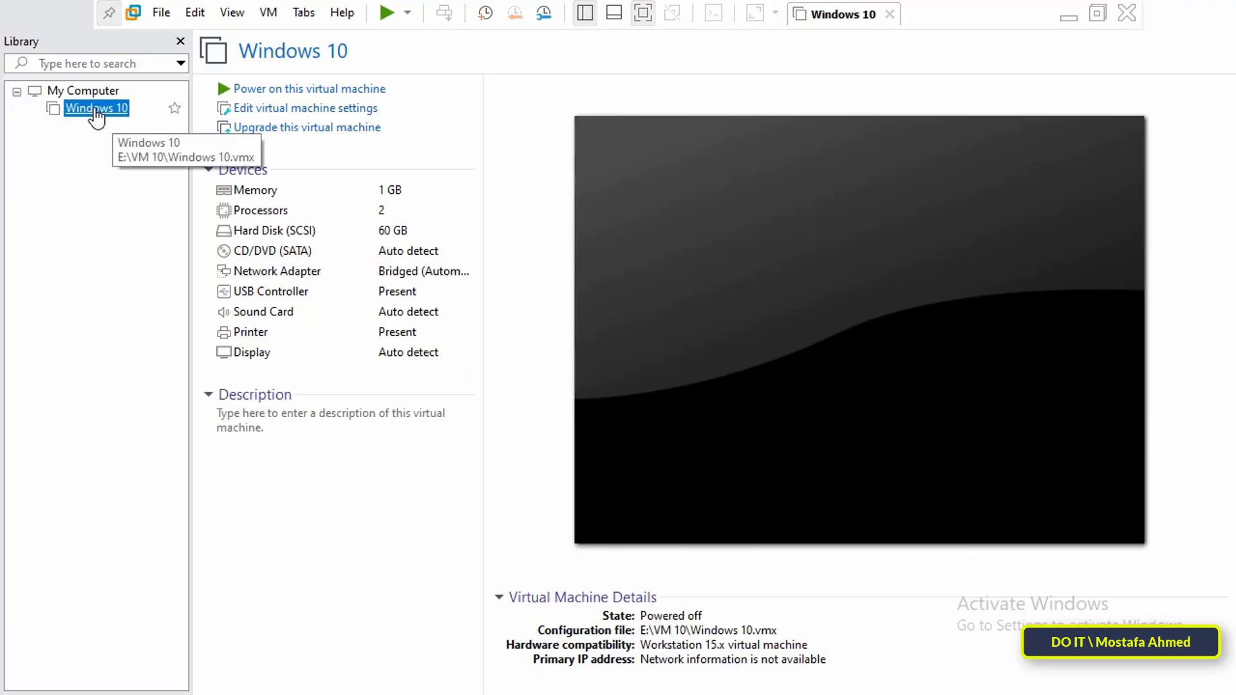
- Open Settings for the Windows 10 virtual machine from the Library
right_click(87, 111)
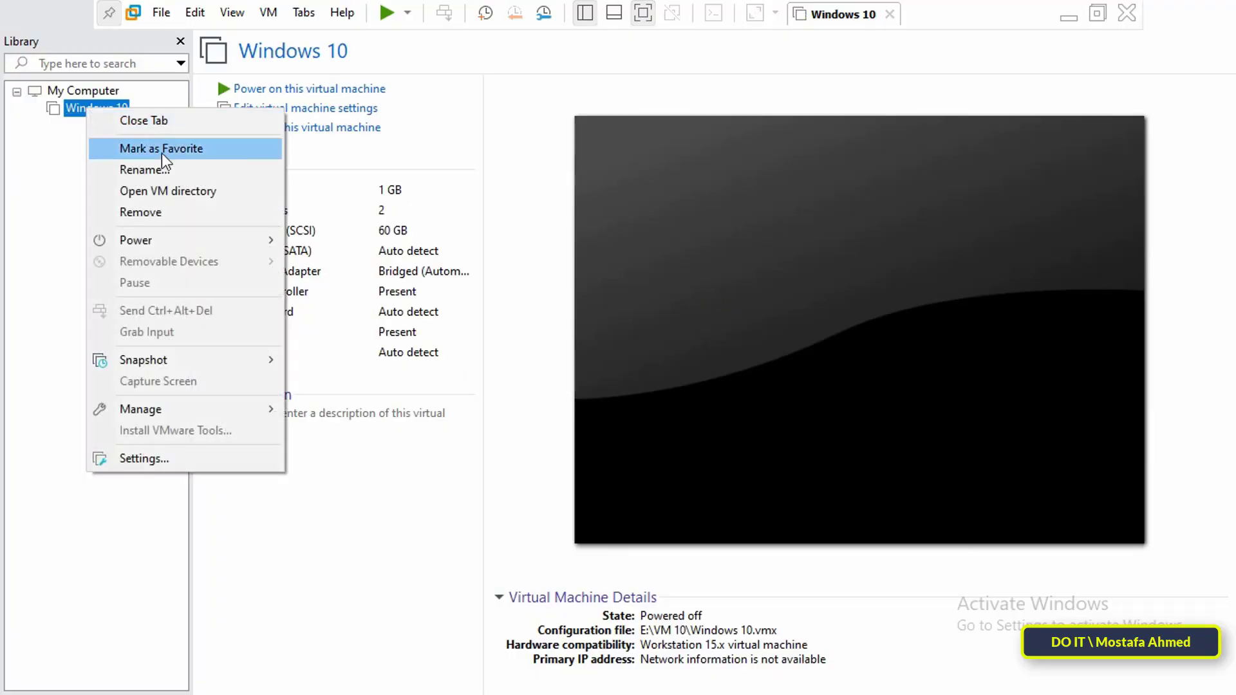
click(237, 463)
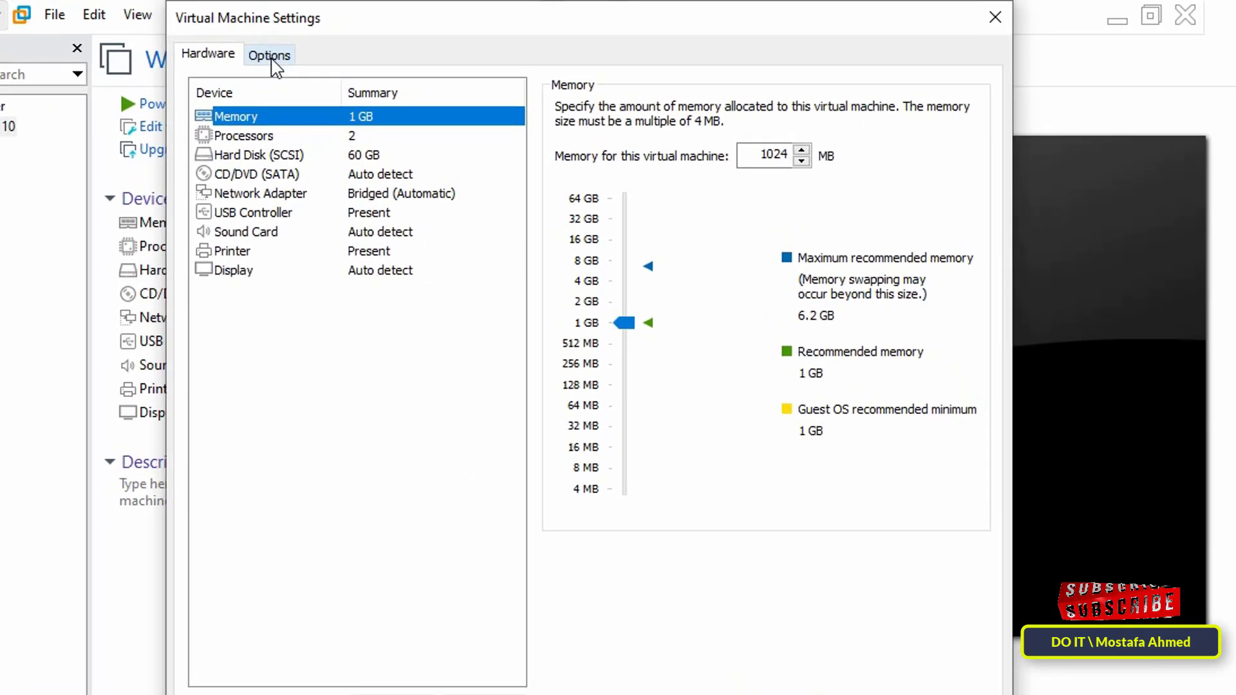
- Enable copy and paste and drag and drop under Guest Isolation, and save with OK
click(328, 53)
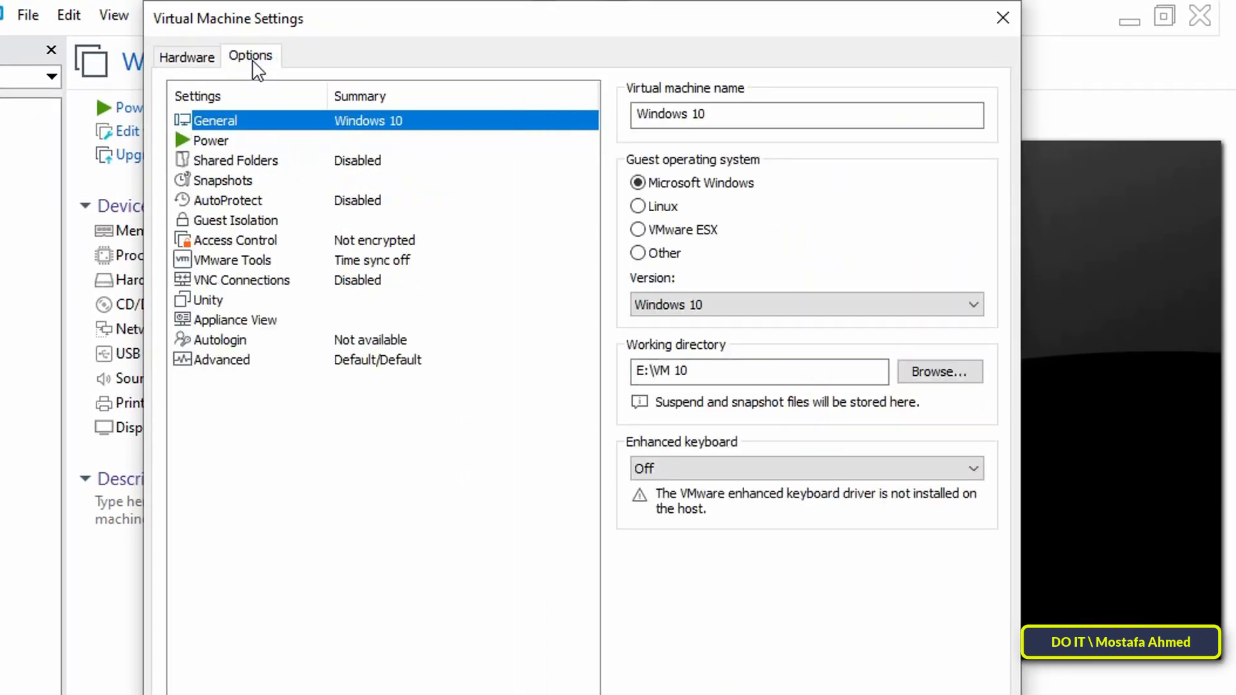
click(248, 223)
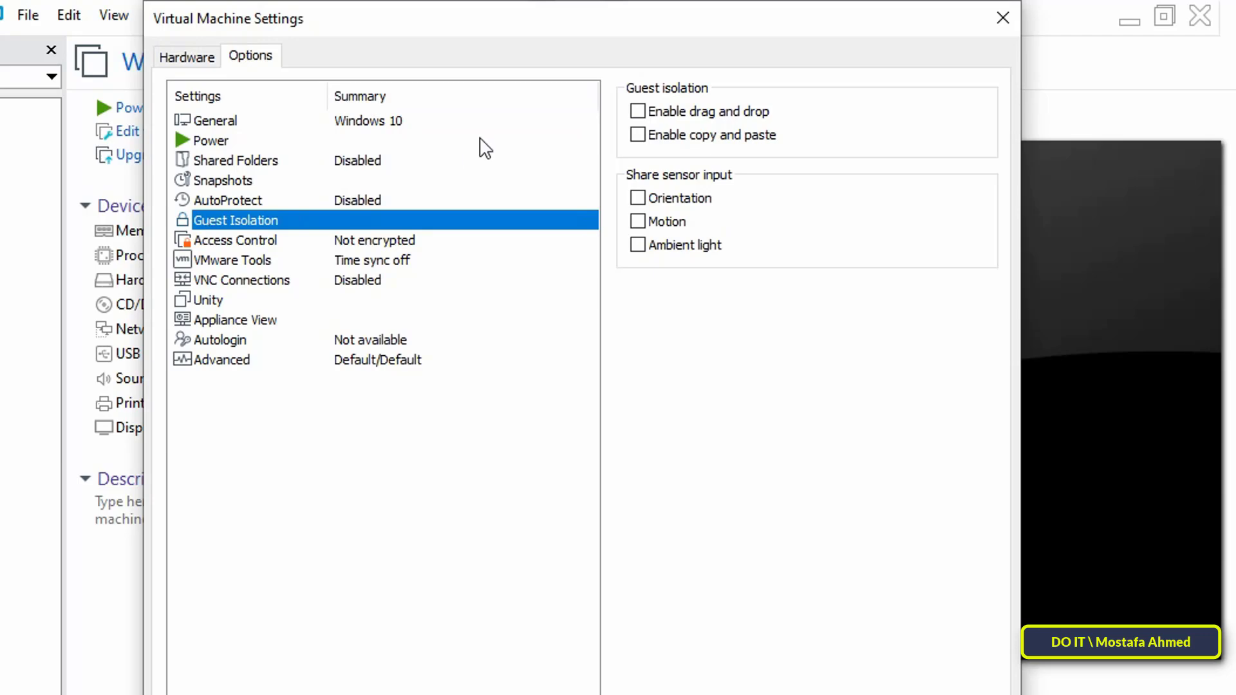
click(641, 137)
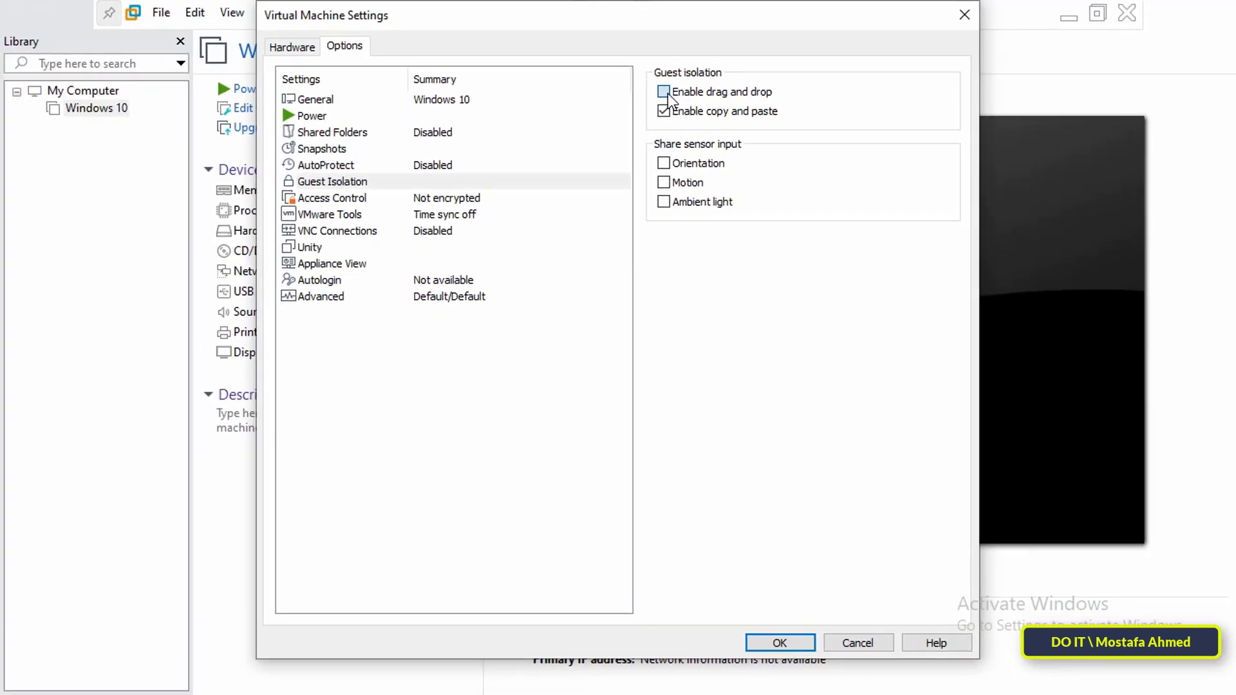
click(667, 94)
click(782, 643)
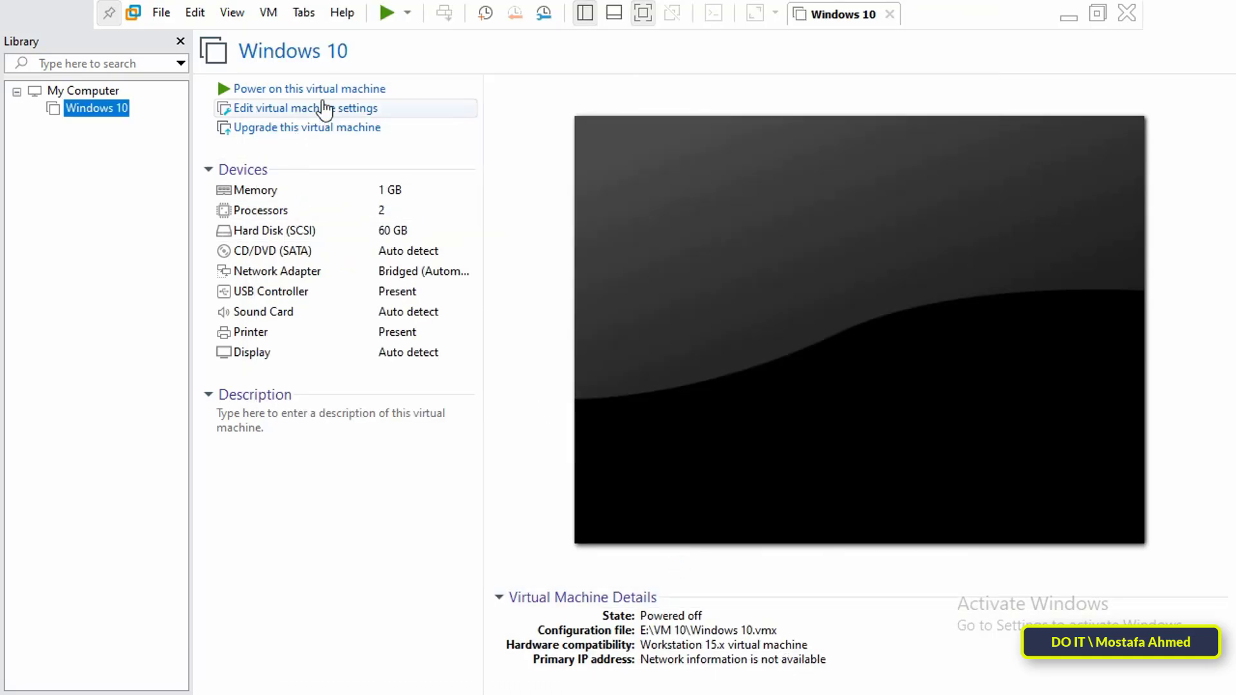
- Power on the Windows 10 VM, dismiss the device warning, and sign in with the password
click(290, 90)
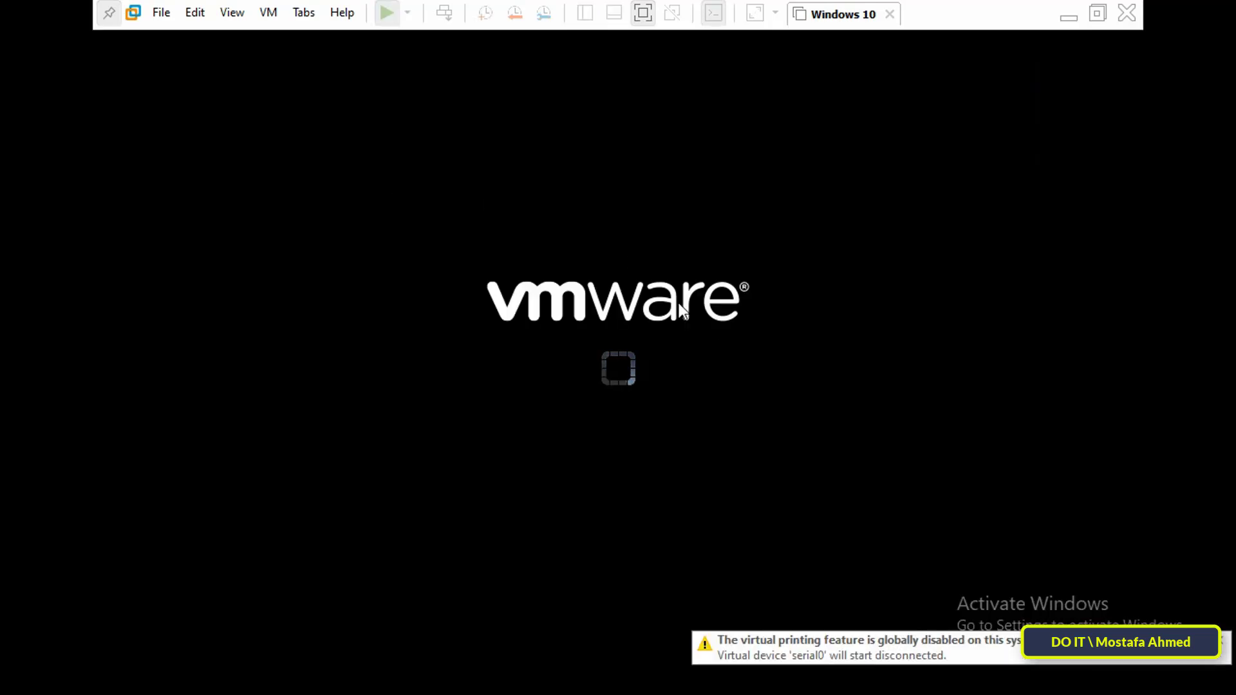
click(689, 403)
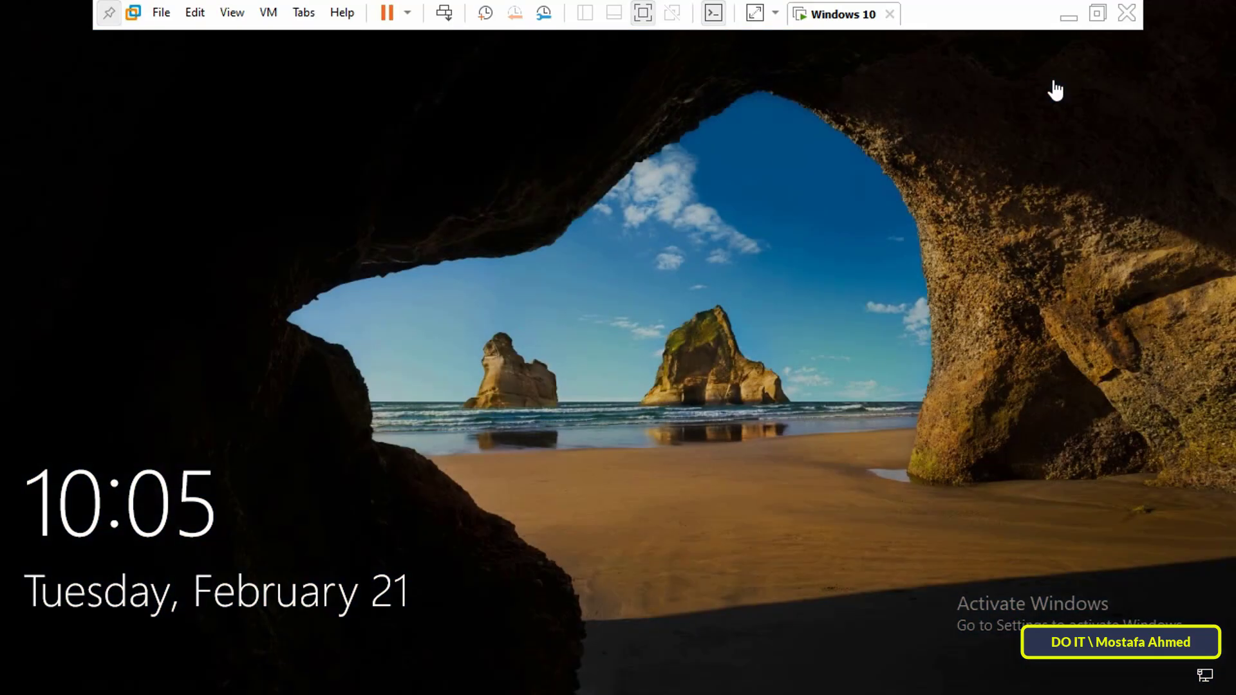
click(872, 336)
text(****)
key(Return)
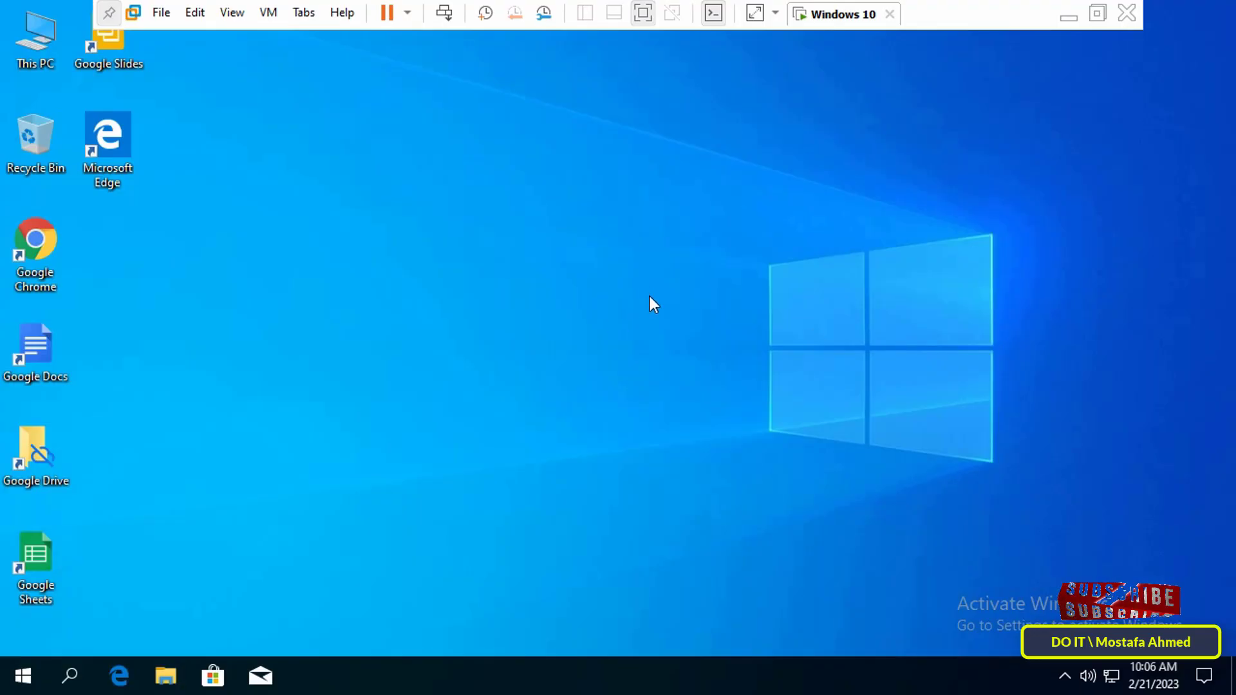
- Minimize the guest and copy the Data folder on the host desktop
click(1067, 16)
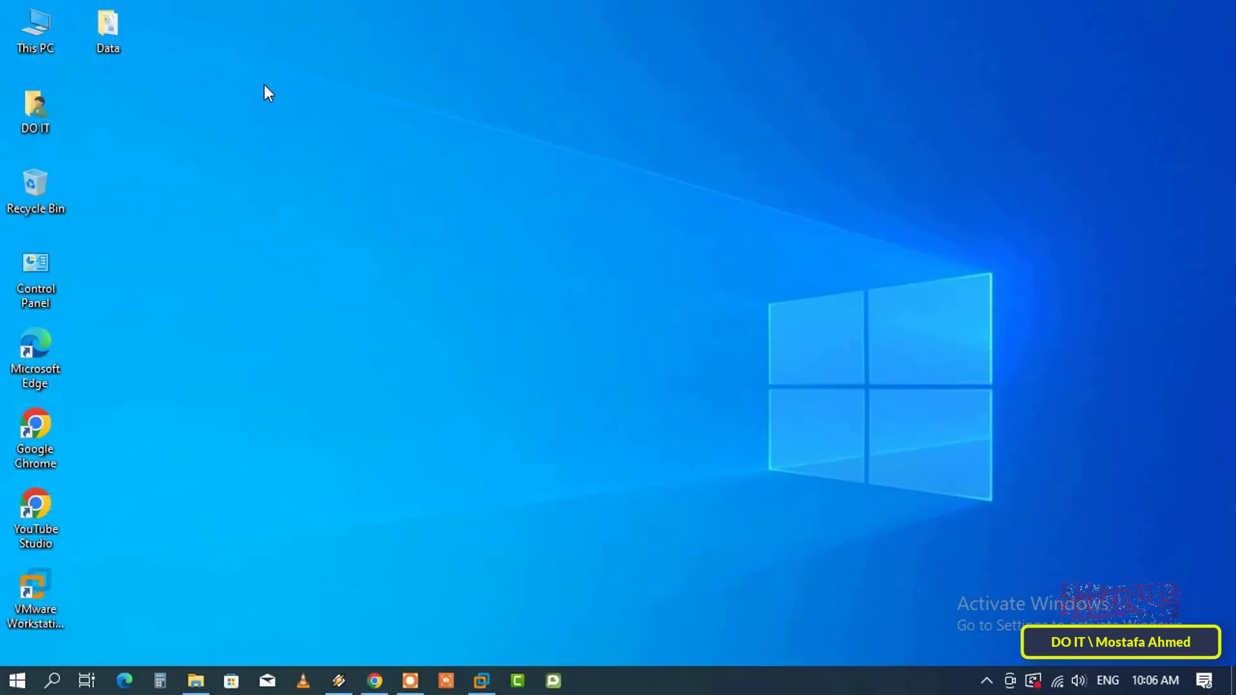
right_click(99, 25)
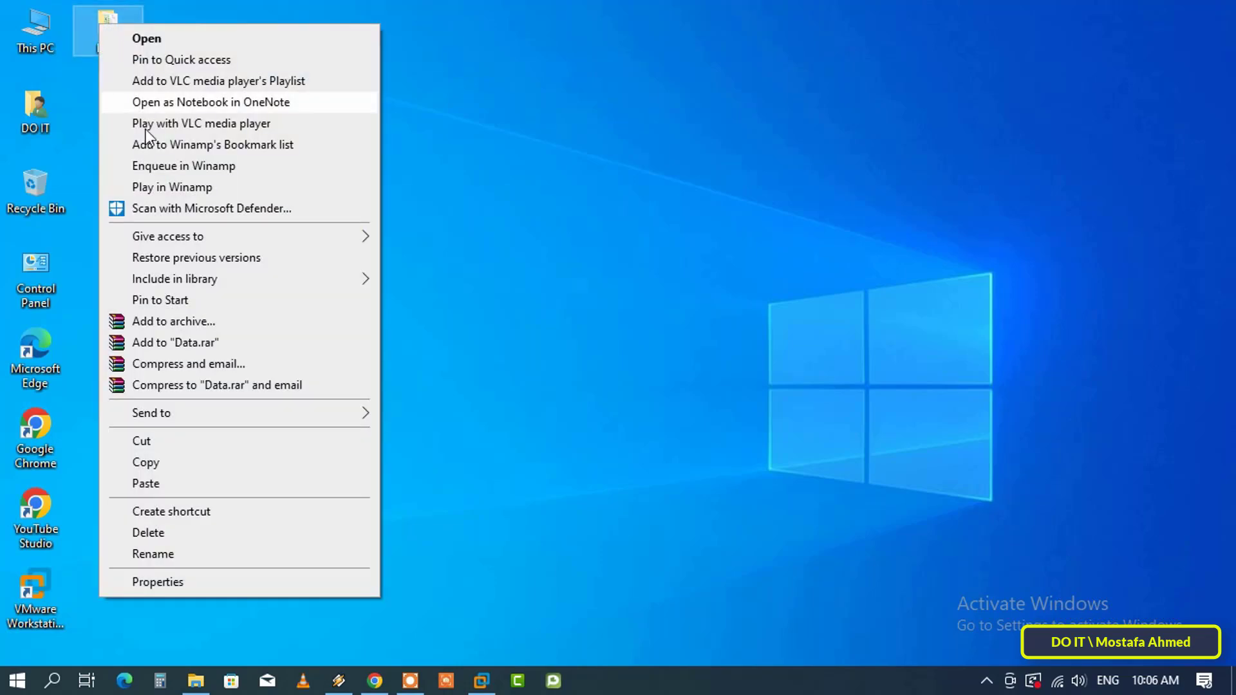
click(154, 461)
- Paste Data onto the Windows 10 guest desktop and place it below Microsoft Edge
click(481, 680)
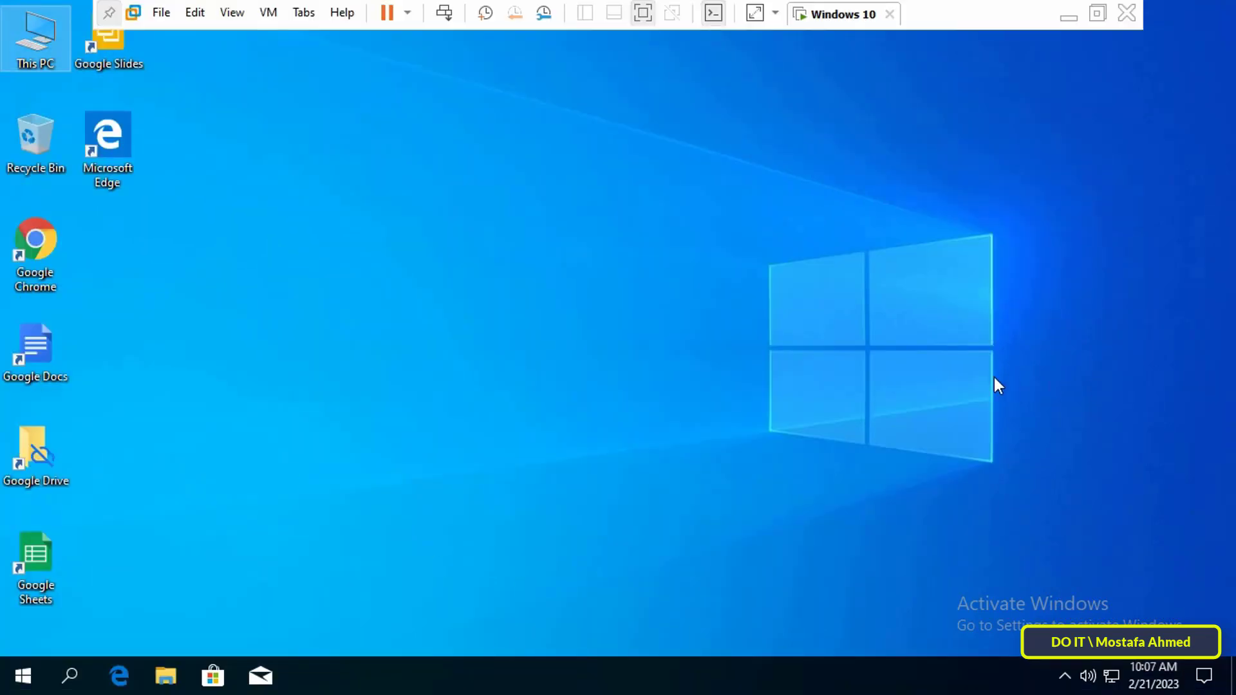
right_click(576, 229)
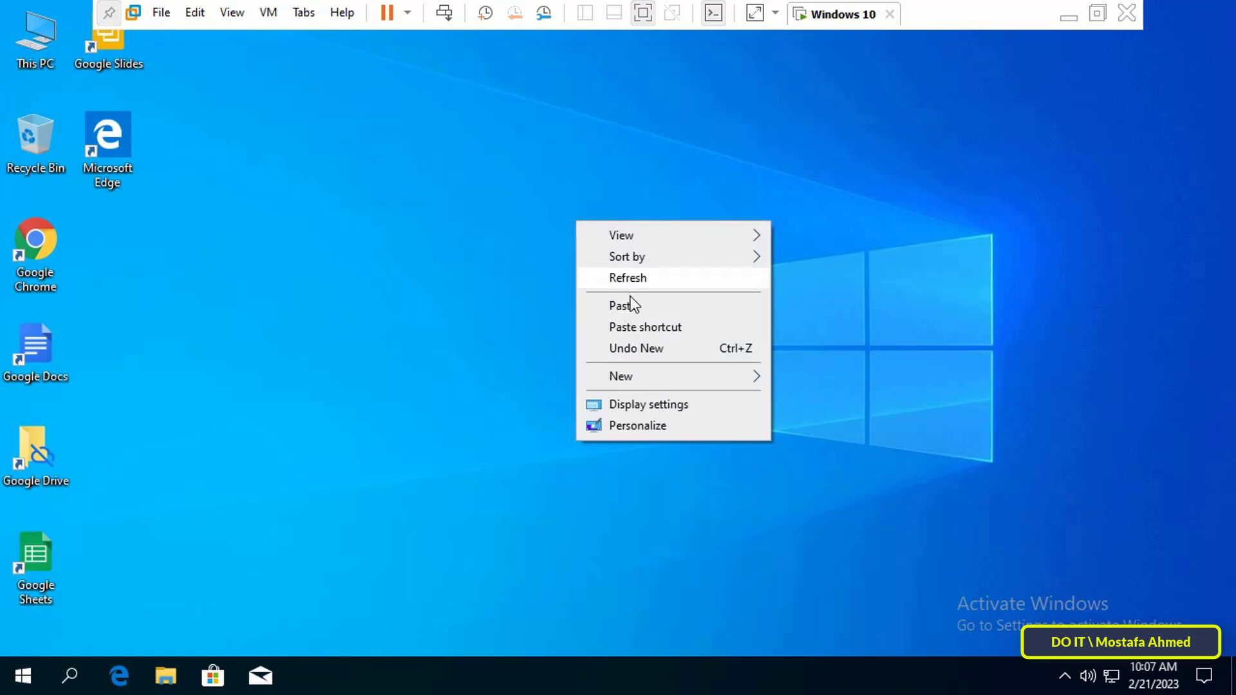
click(640, 312)
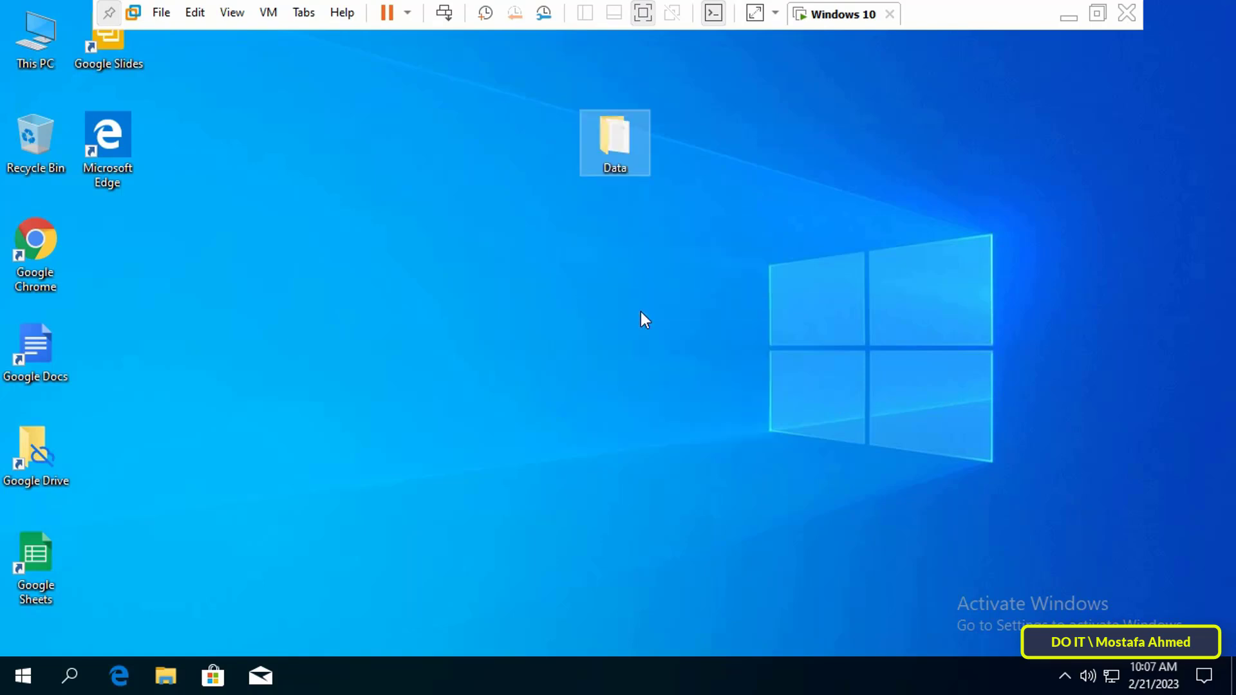
mouse_move(635, 175)
mouse_down()
mouse_move(368, 233)
mouse_move(348, 293)
mouse_up()
drag(122, 242, 121, 244)
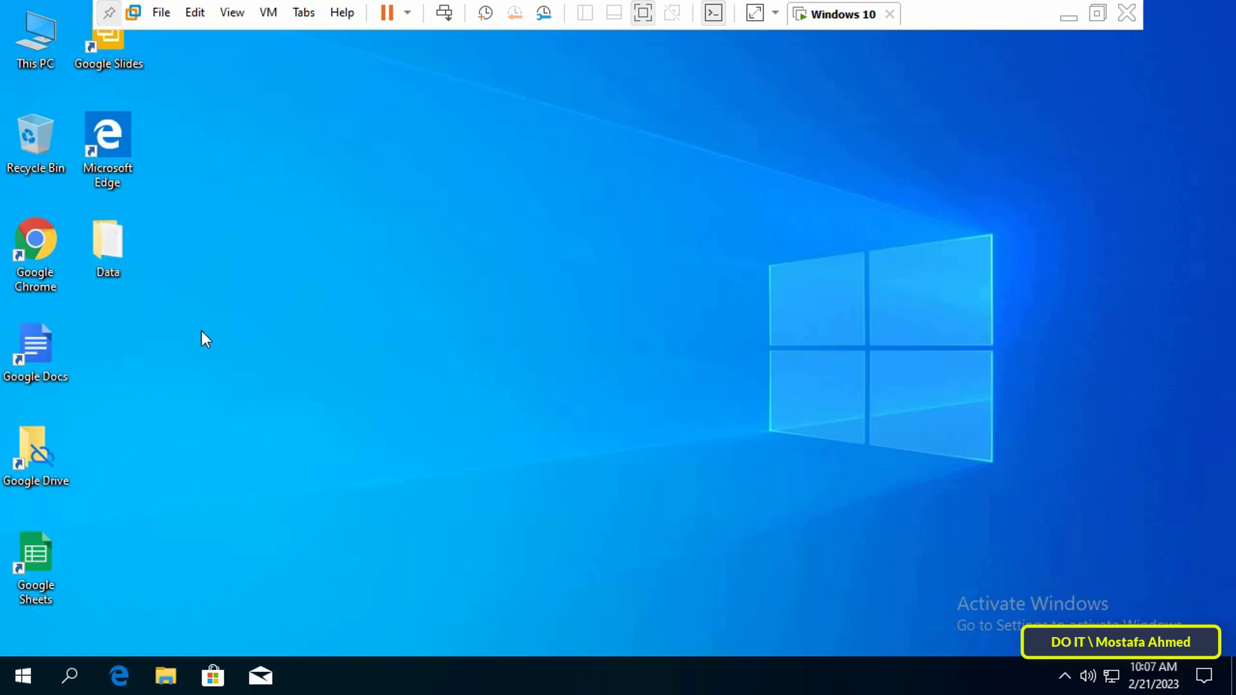